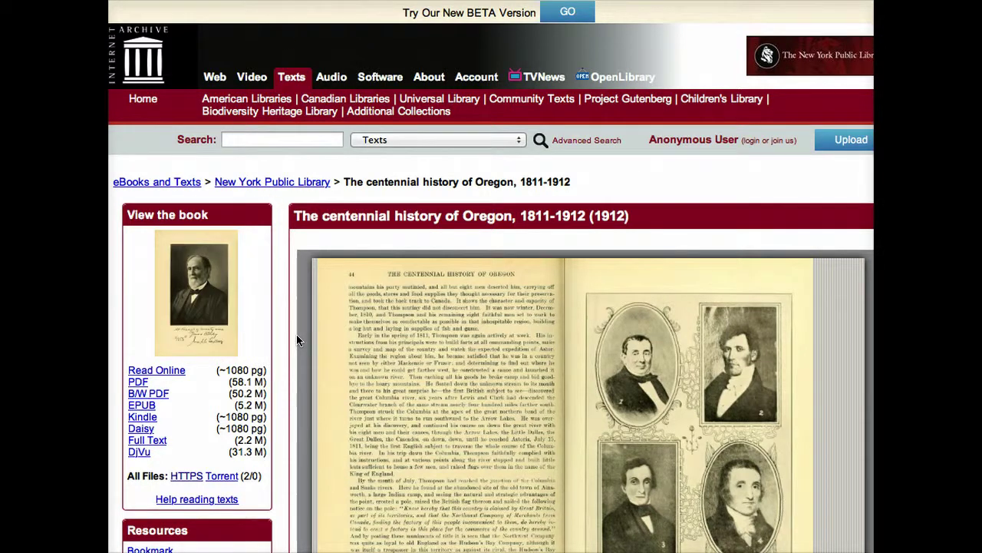
Page forward through the scanned Centennial History of Oregon, then back to the portrait plate facing page 44.
scroll(298, 340, "down", 3)
left_click(692, 343)
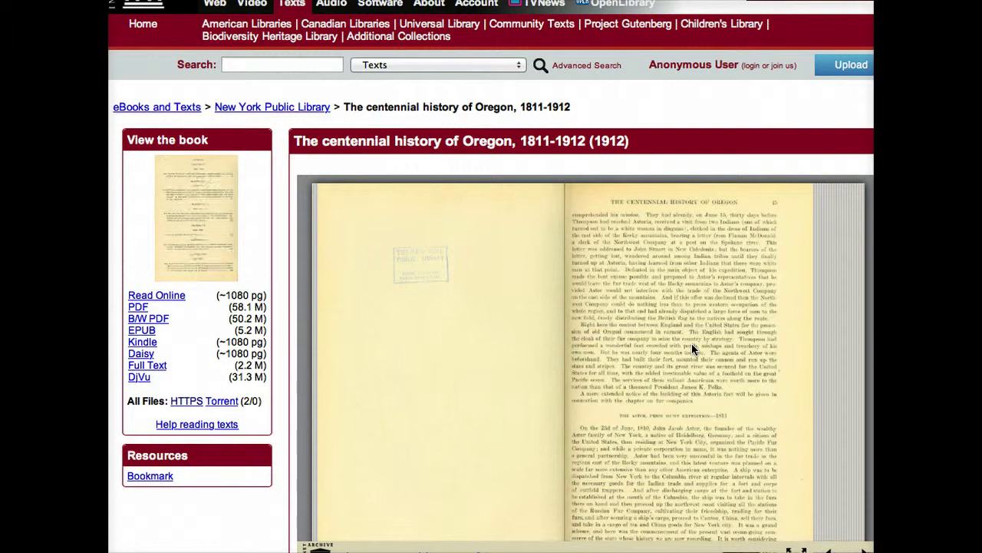
left_click(692, 343)
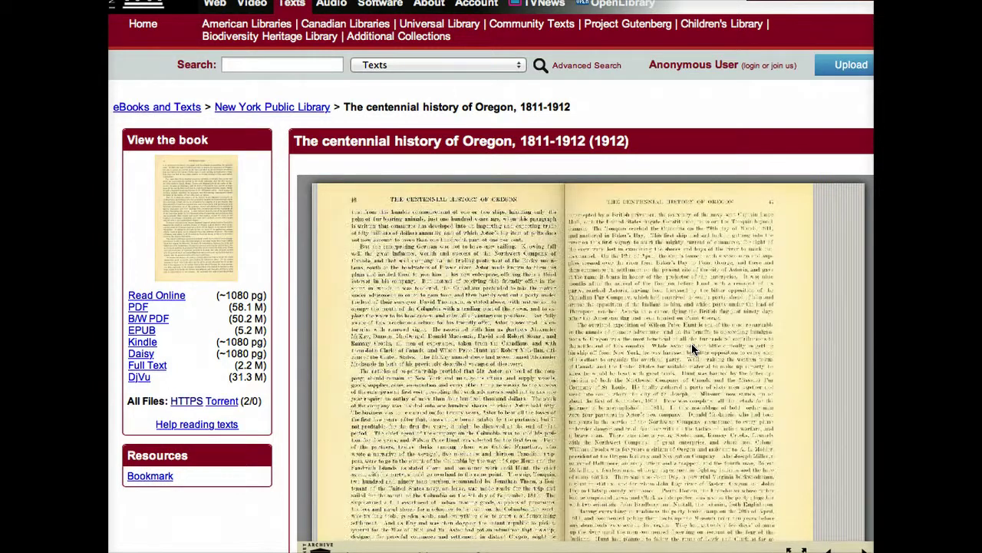
left_click(692, 343)
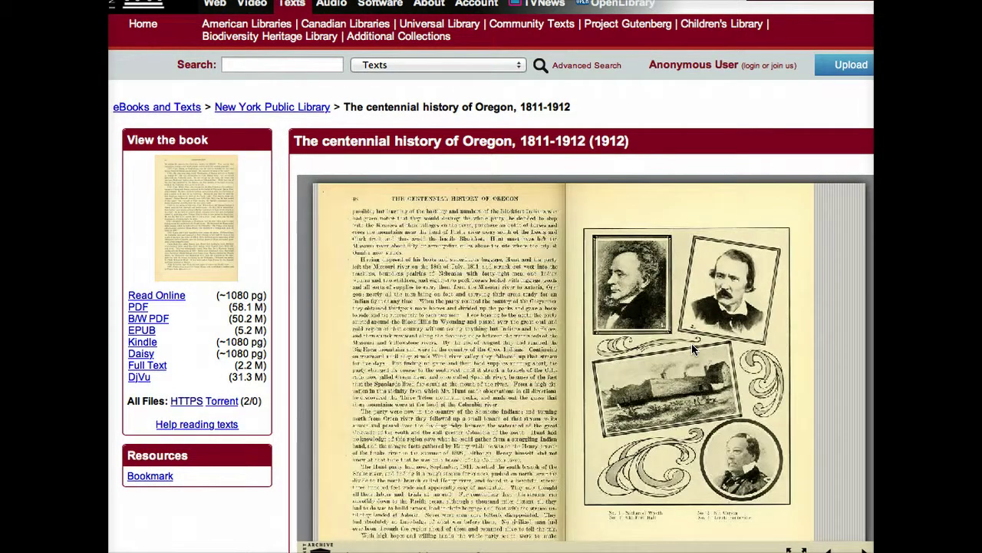
left_click(450, 345)
left_click(445, 345)
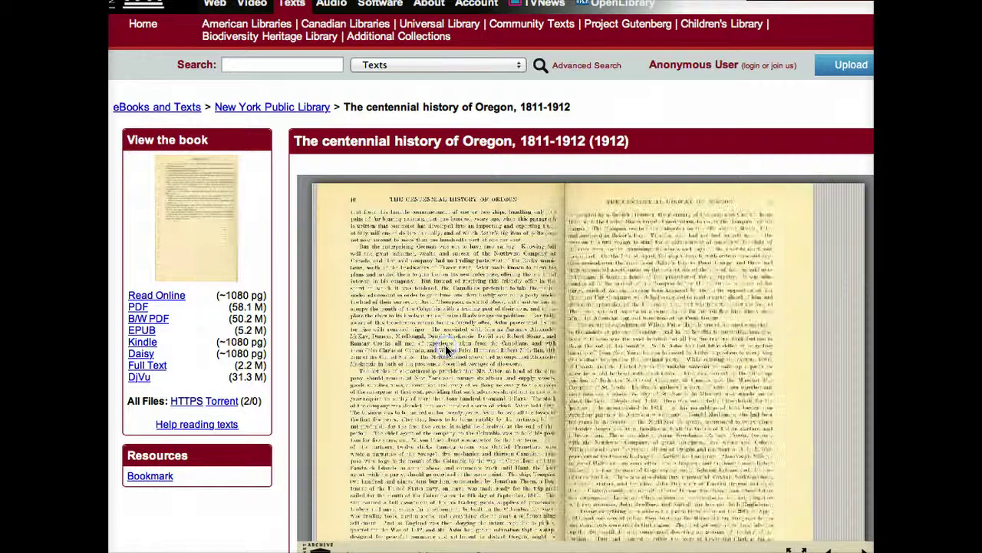
left_click(445, 350)
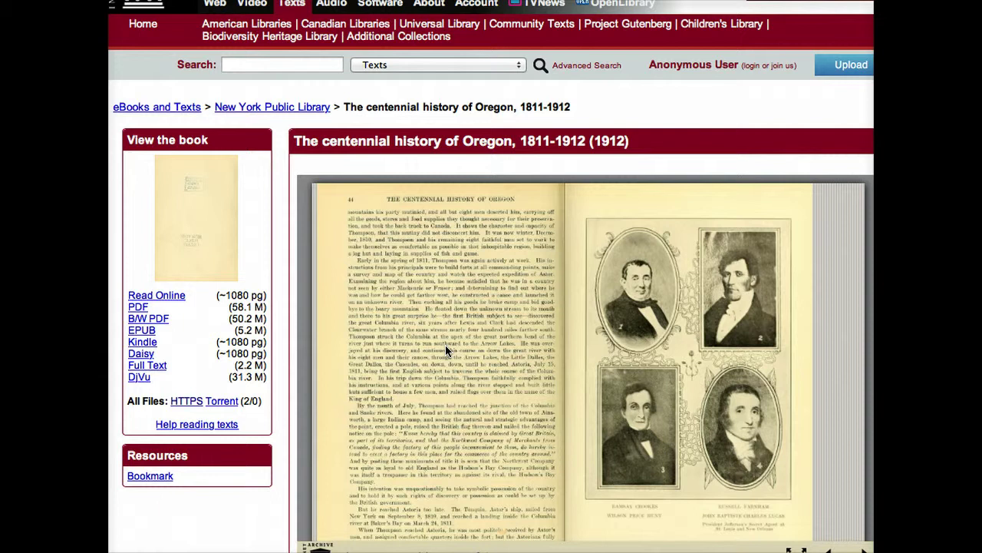
left_click(674, 117)
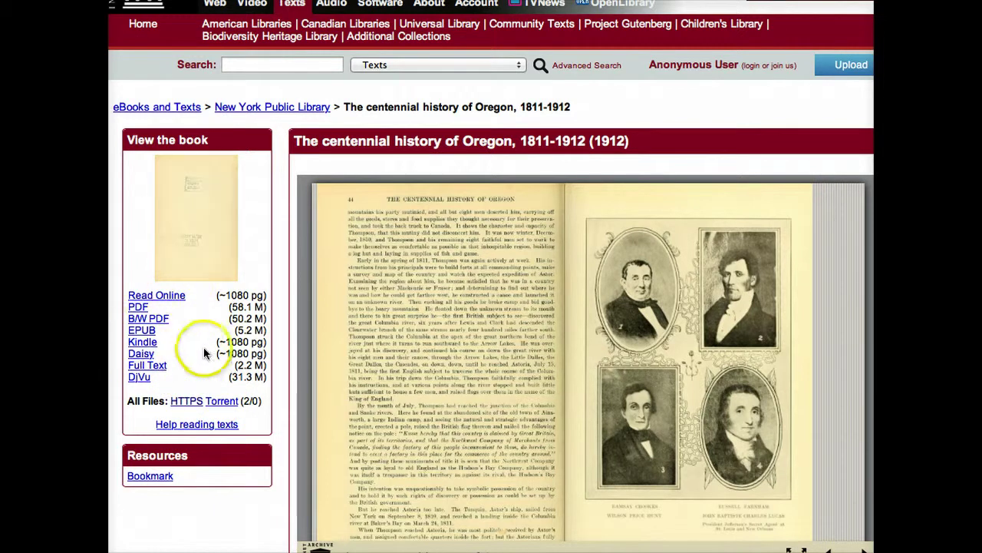
Open the book's HTTPS file listing and highlight centennialhistor01gast_orig_jp2.tar and its file size.
left_click(183, 404)
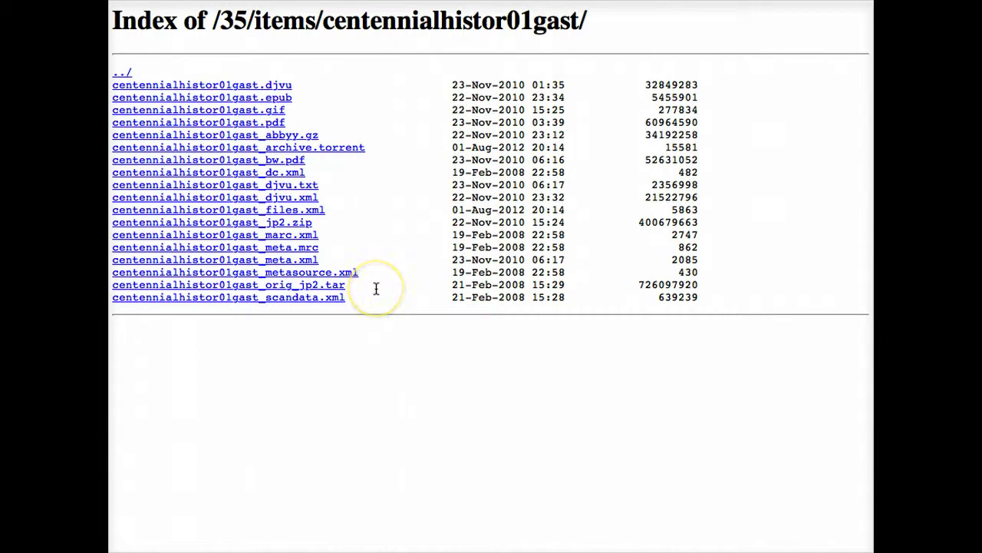
left_click_drag(376, 287, 108, 284)
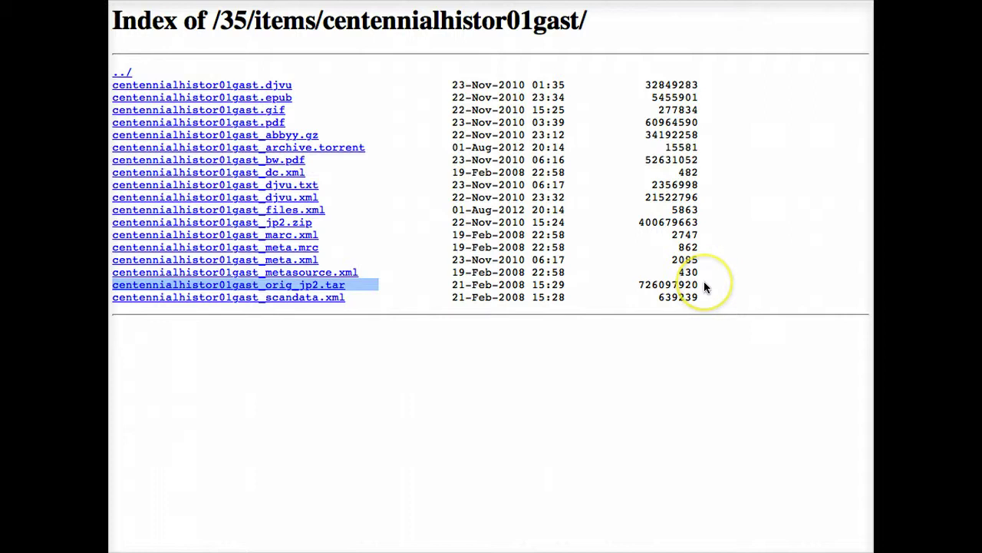
left_click_drag(704, 283, 628, 281)
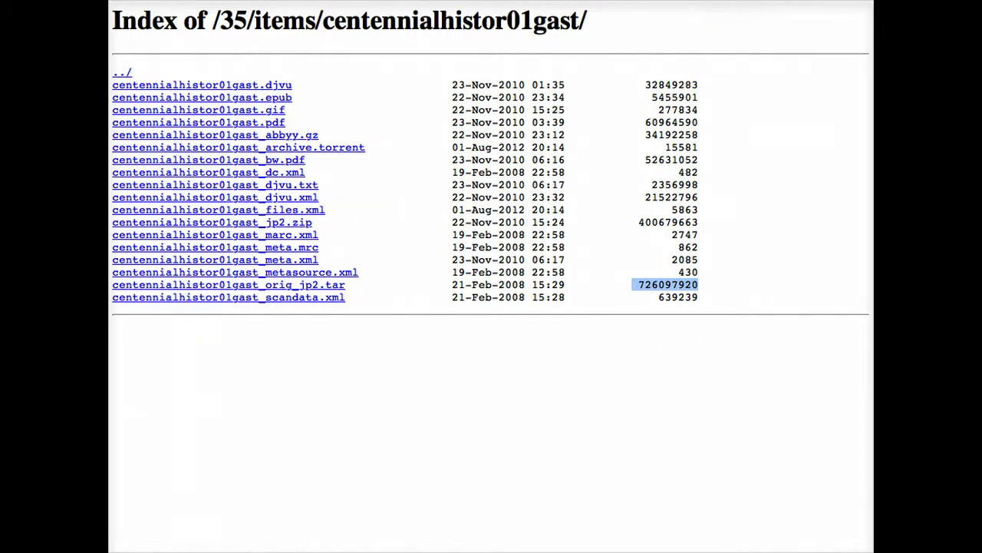
Switch to Wikisource, go to its main page and open March's featured text, The Problems of Philosophy.
left_click(683, 2)
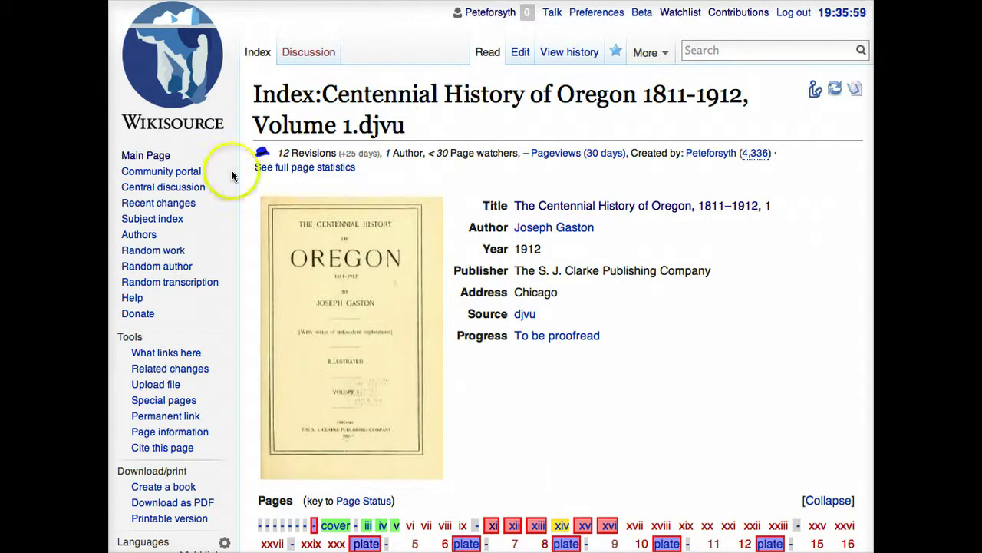
left_click(137, 164)
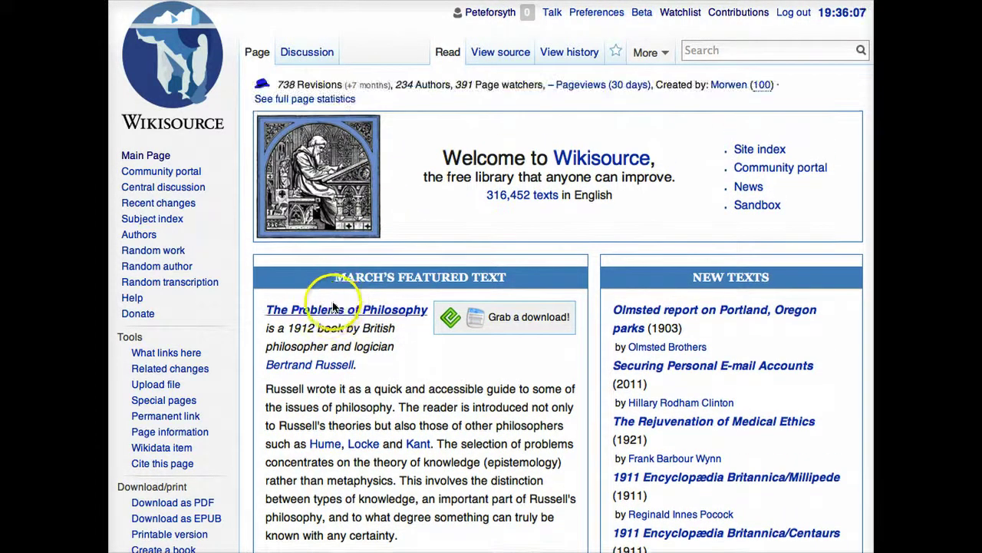
mouse_move(330, 317)
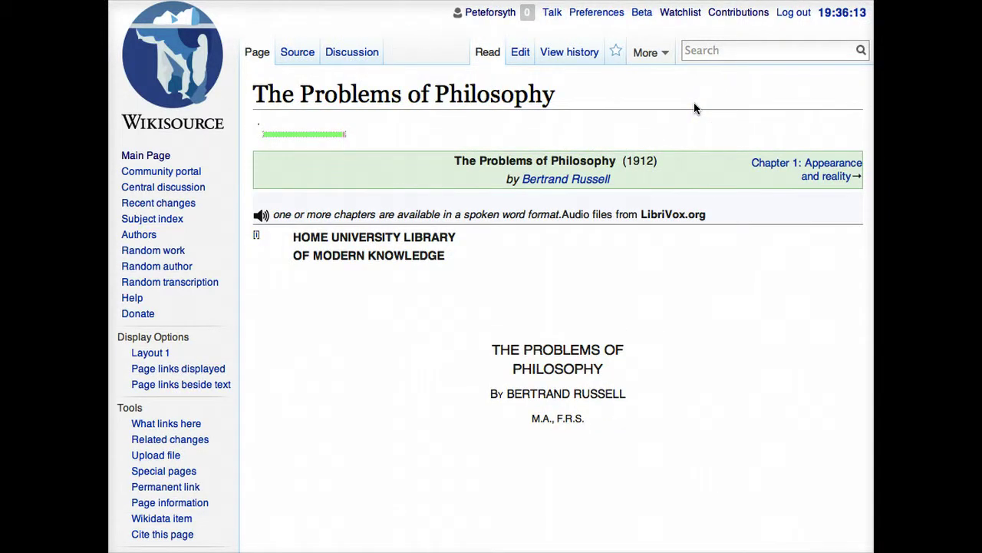
Examine the transcribed title page of The Problems of Philosophy, briefly selecting the word PROBLEMS to check that it is real text.
scroll(694, 107, "down", 5)
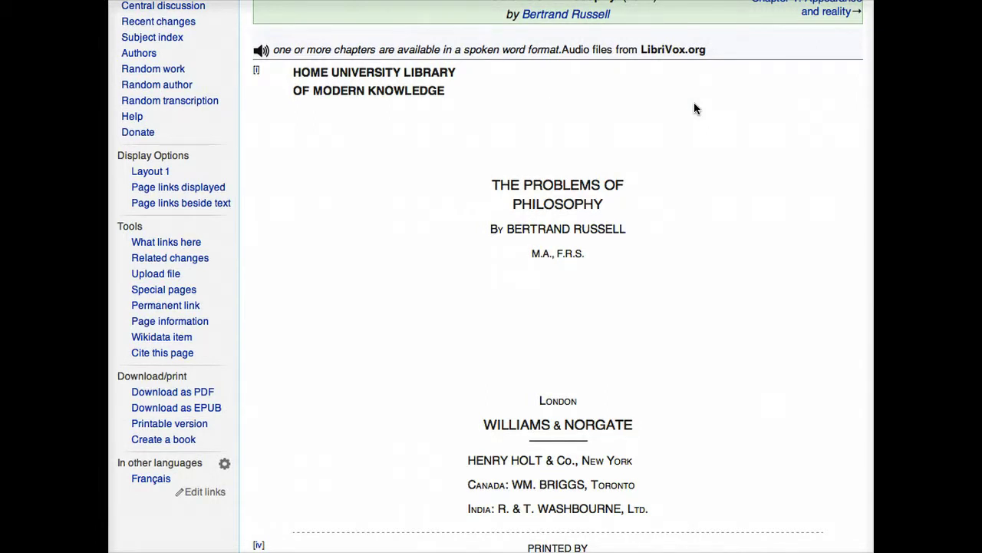
double_click(544, 182)
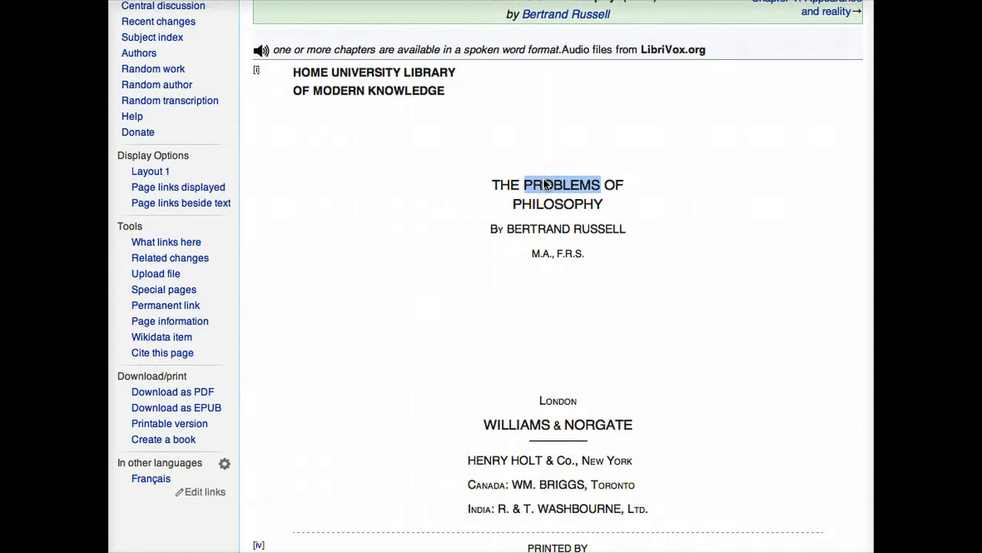
right_click(546, 179)
left_click(739, 152)
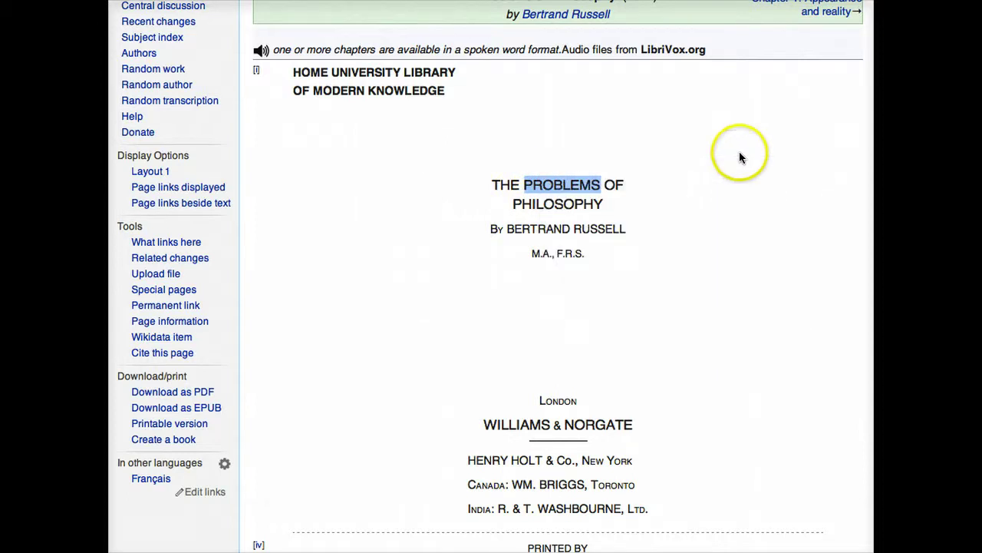
left_click(740, 98)
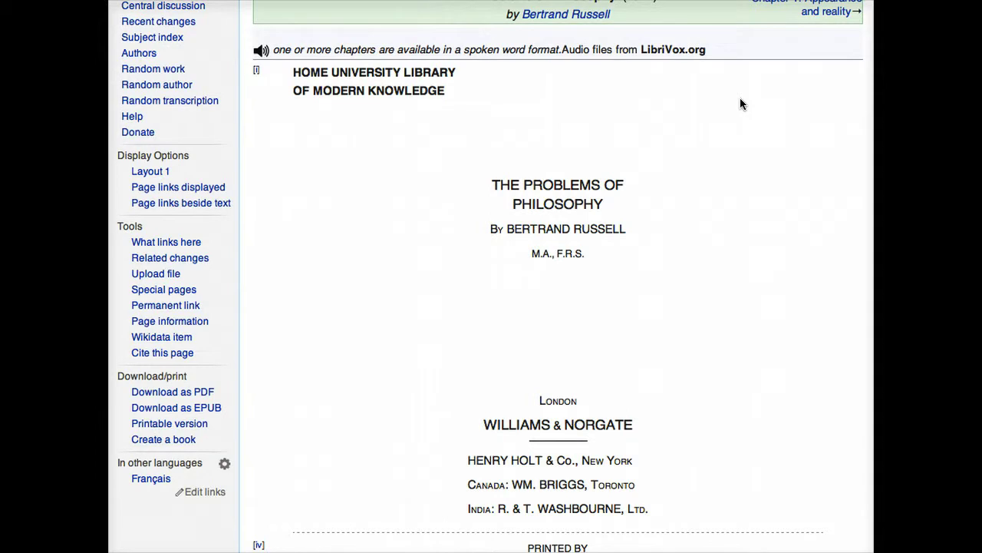
Open Chapter VII, On Our Knowledge of General Principles, from the contents and go to its source page 111.
scroll(741, 98, "down", 10)
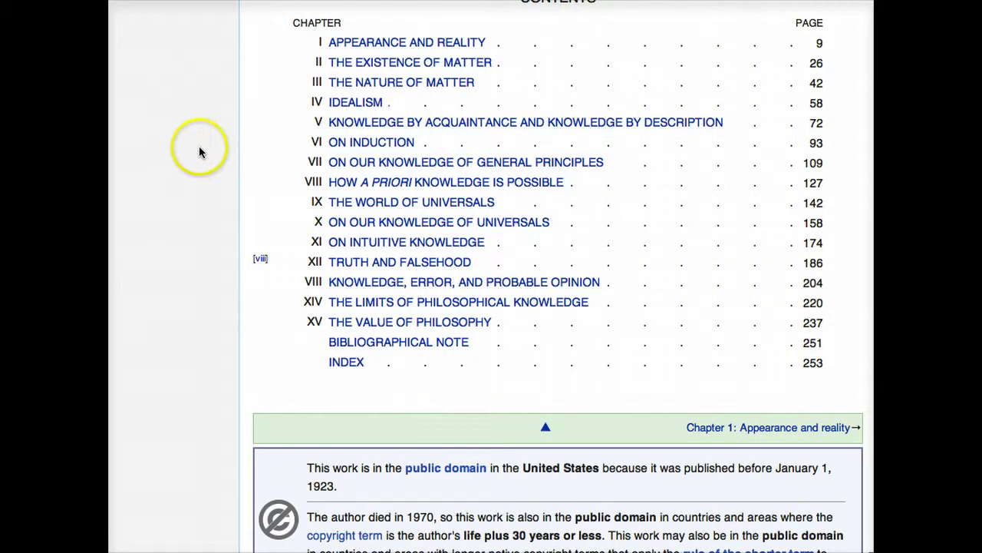
left_click(552, 165)
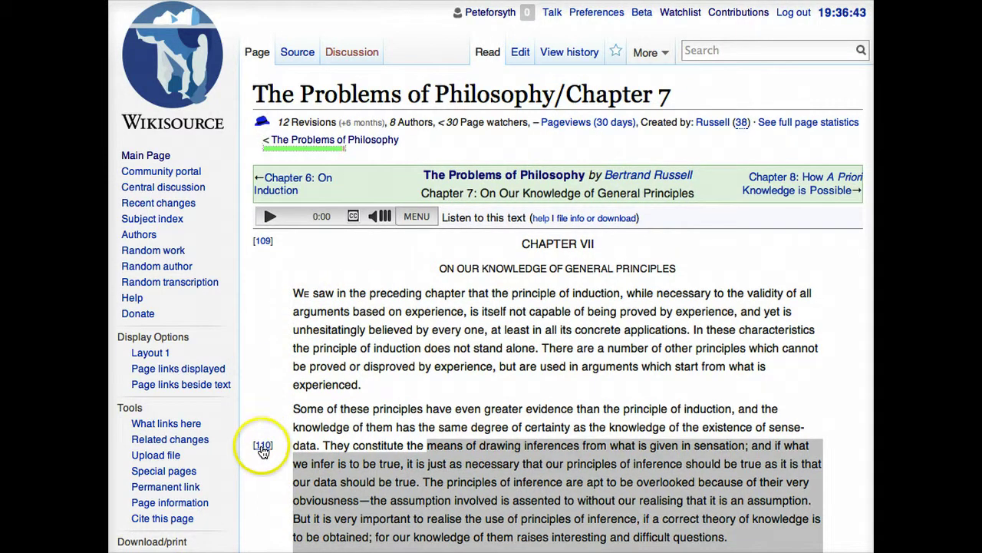
mouse_move(261, 446)
scroll(255, 336, "down", 5)
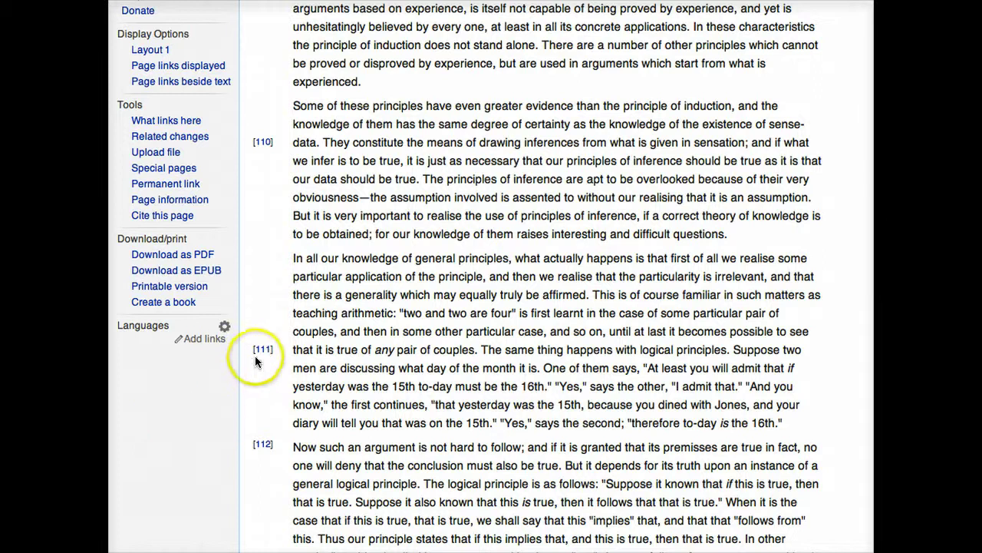
left_click(261, 350)
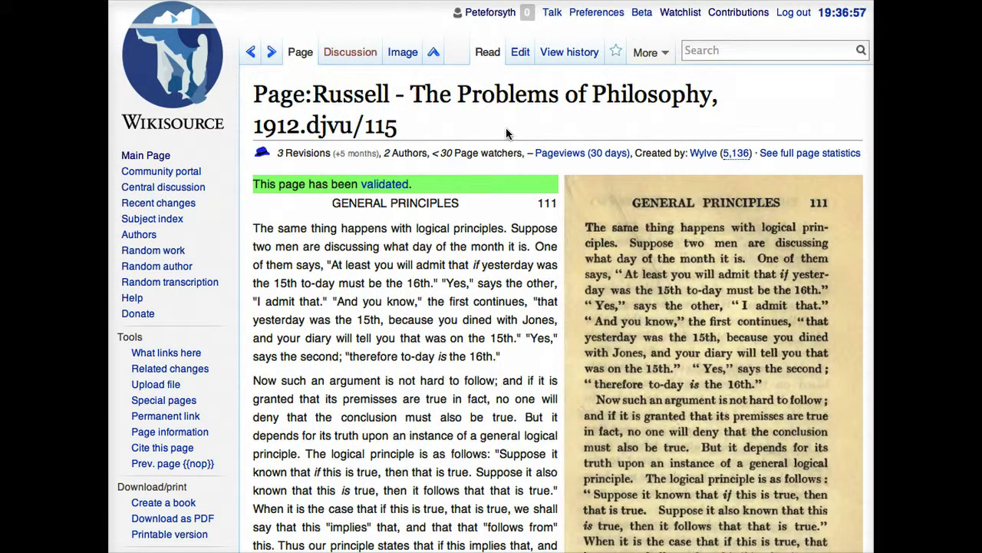
Open the page 111 transcription for editing and select the word "yesterday" in the page body.
left_click(521, 53)
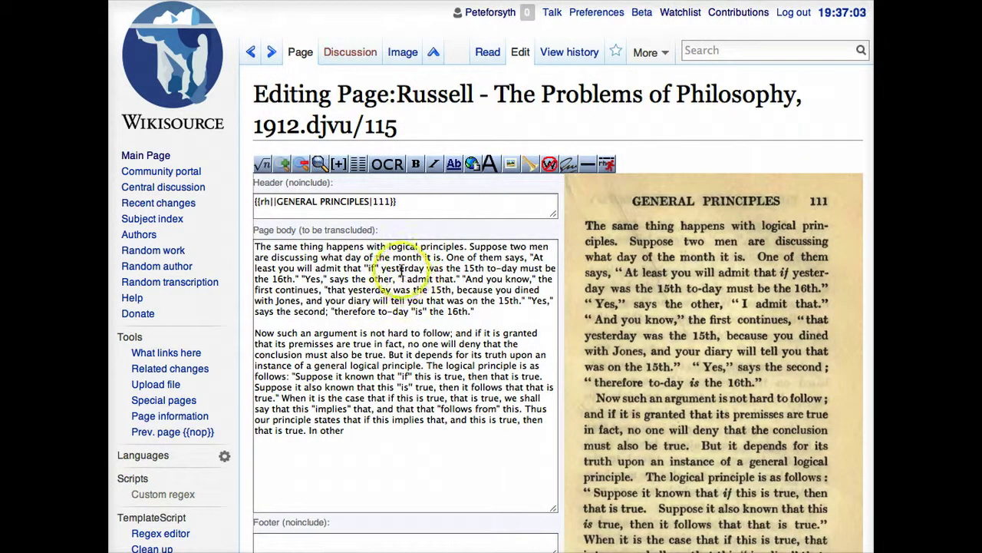
double_click(401, 269)
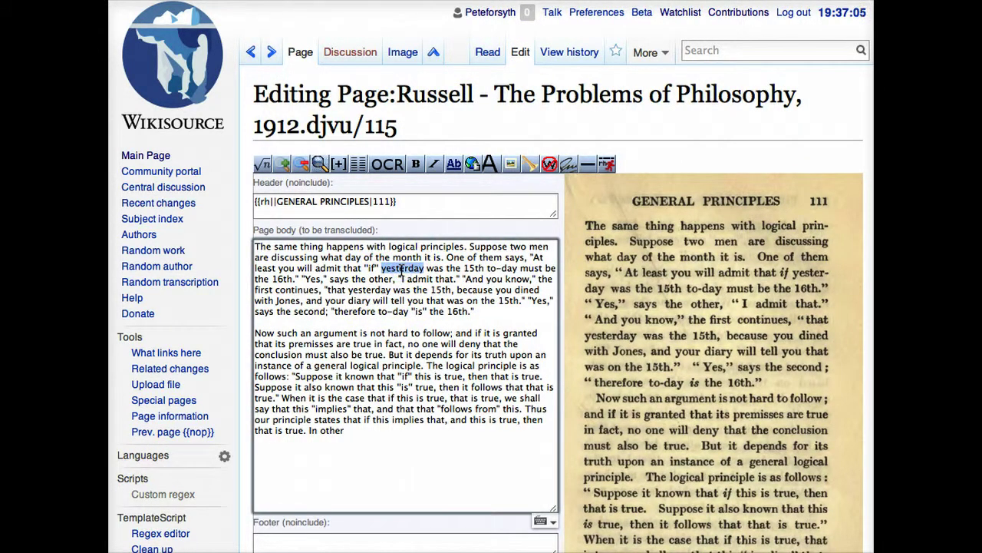
left_click_drag(400, 268, 390, 263)
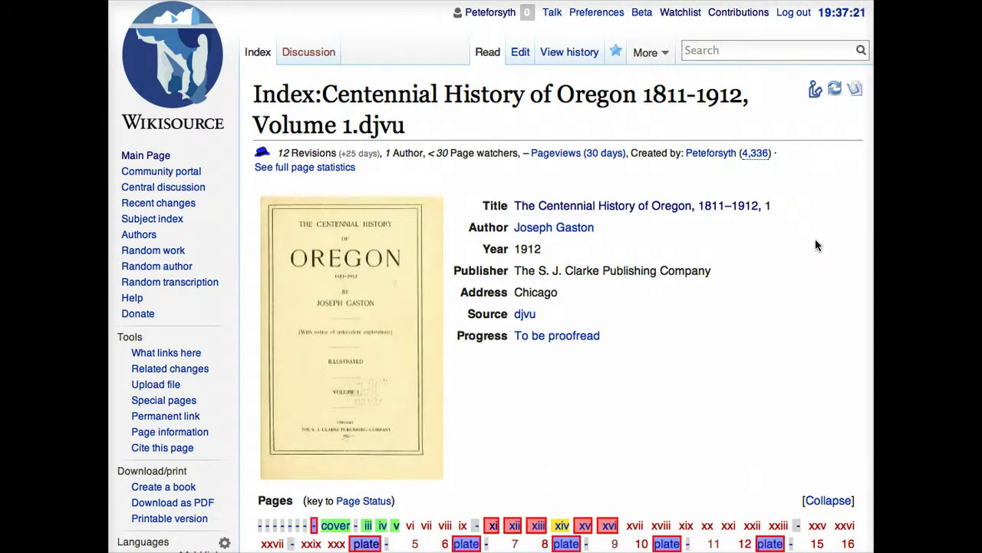
View page 107 from the Centennial History of Oregon Volume 1 page list, then return to the index.
scroll(816, 244, "down", 5)
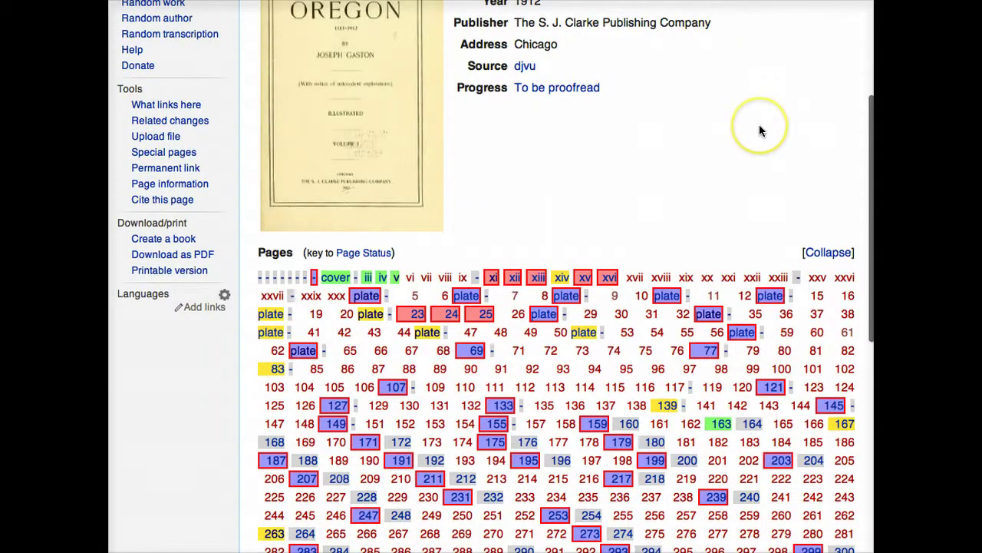
left_click(396, 391)
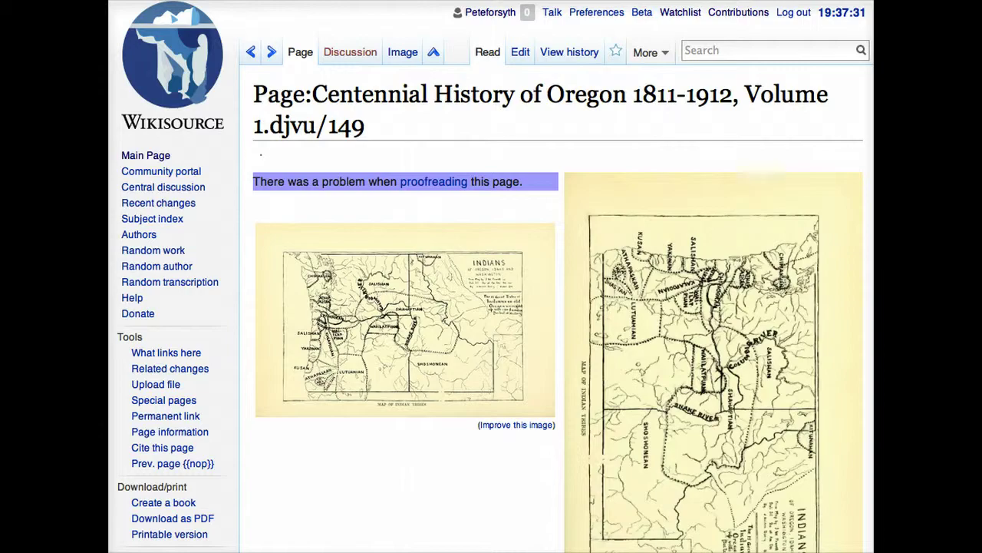
key("alt+Left")
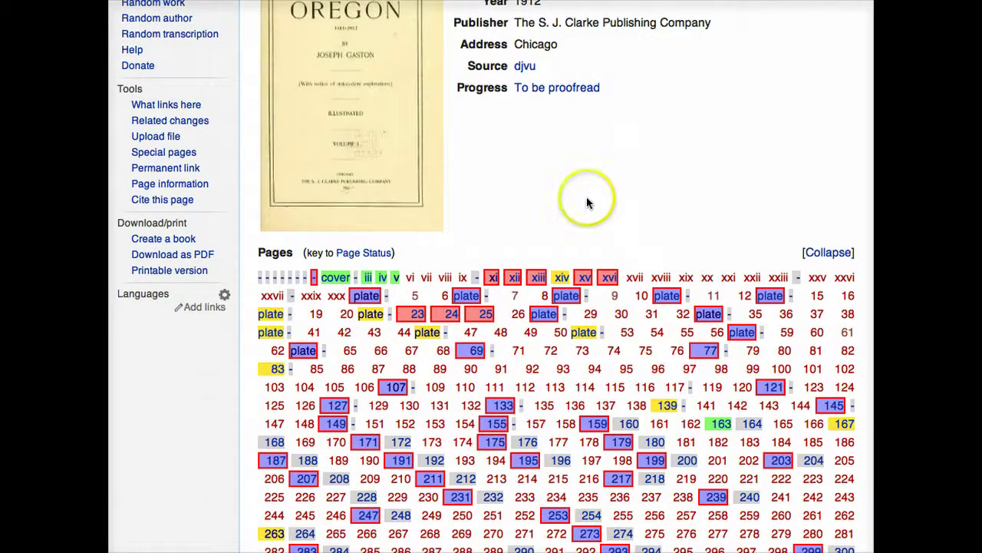
scroll(588, 200, "up", 3)
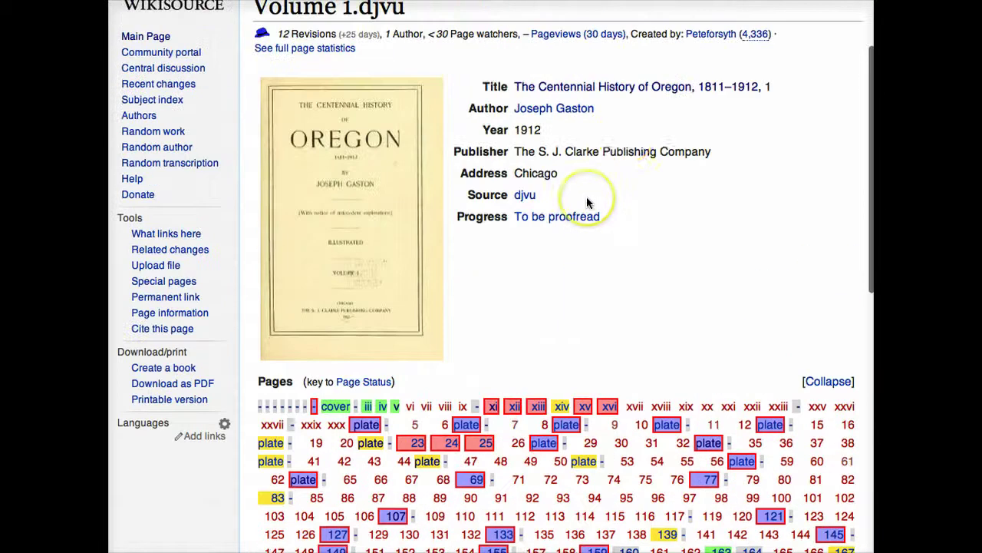
Open the main text of The Centennial History of Oregon, 1811–1912 and browse its illustrations from the end back towards page 65.
left_click(622, 90)
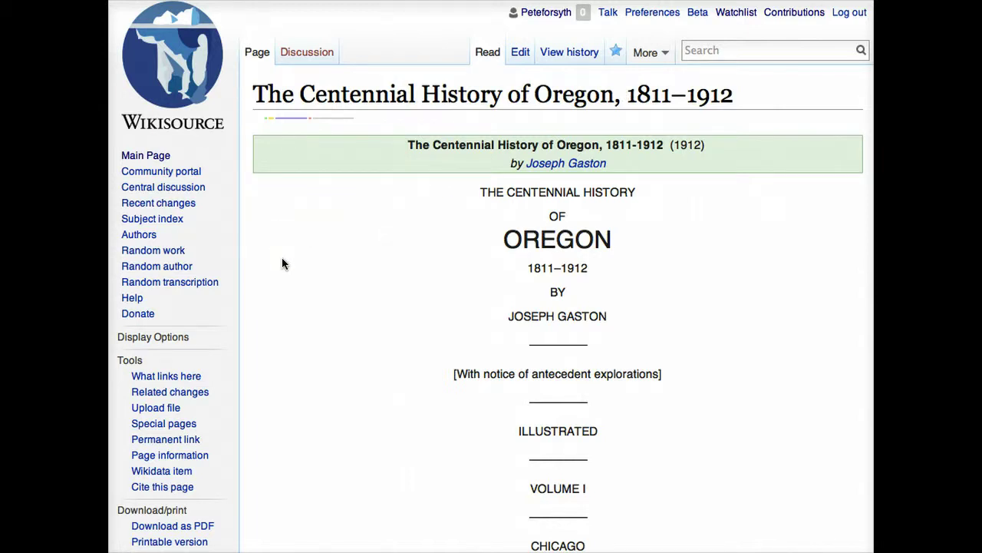
key("End")
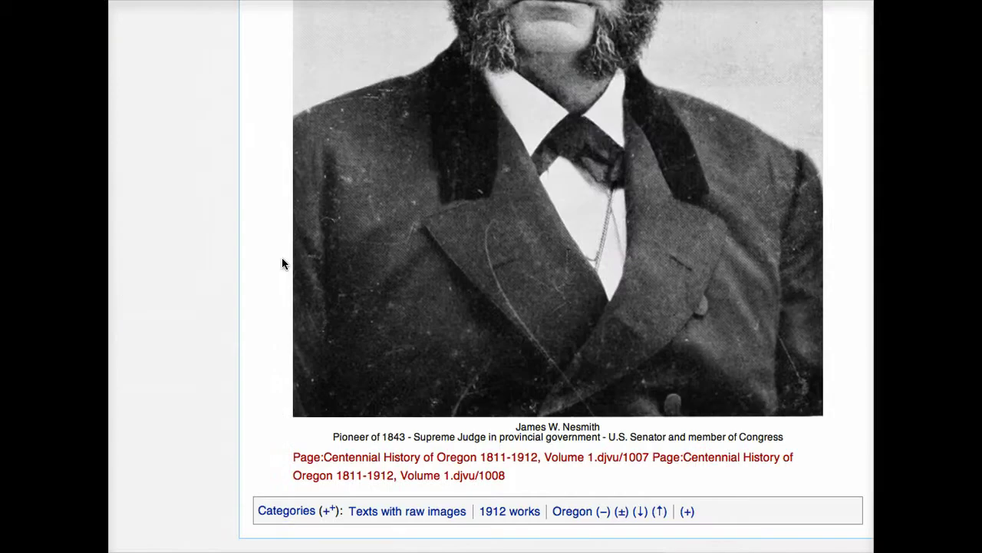
scroll(184, 219, "up", 20)
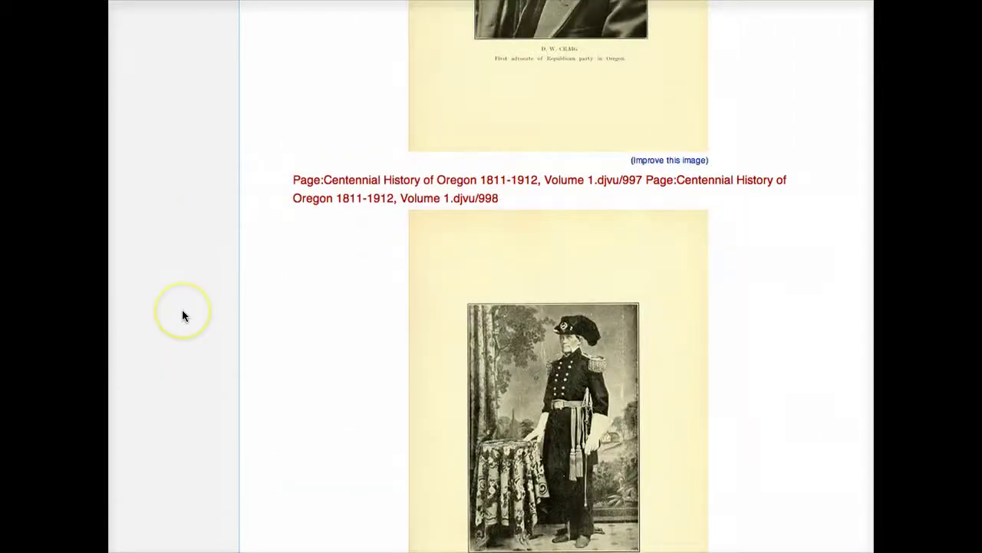
scroll(182, 315, "up", 20)
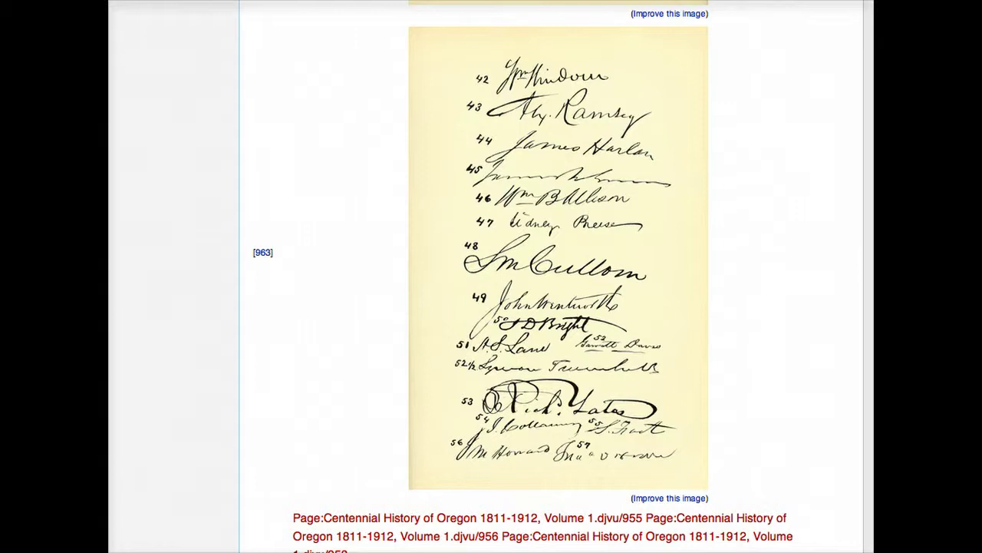
left_click_drag(861, 473, 855, 154)
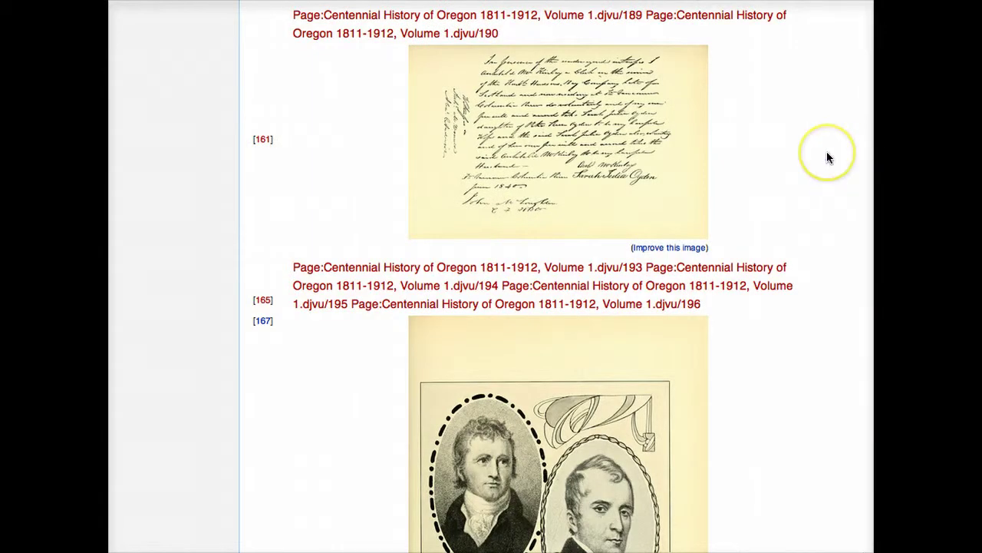
left_click(827, 156)
scroll(826, 156, "down", 5)
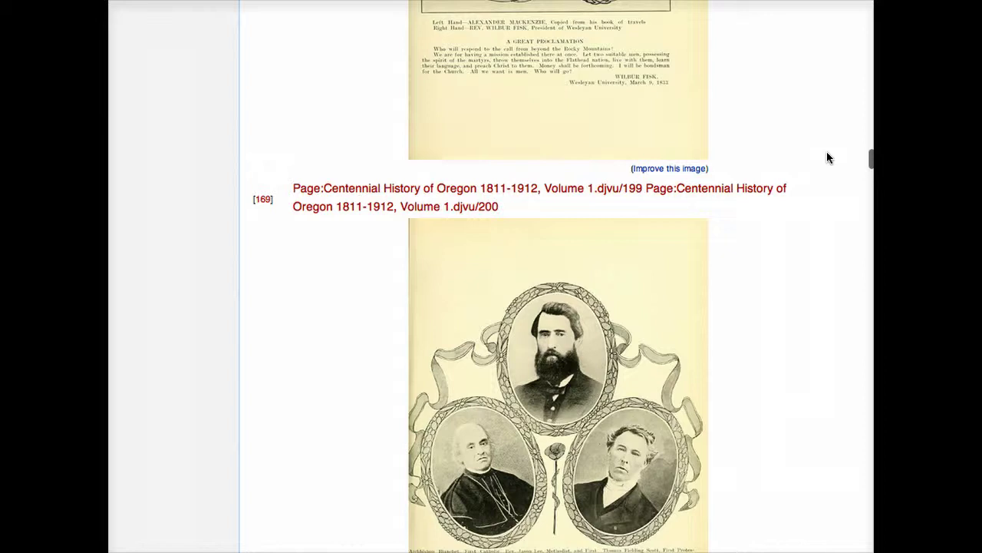
scroll(826, 155, "down", 5)
scroll(826, 158, "up", 15)
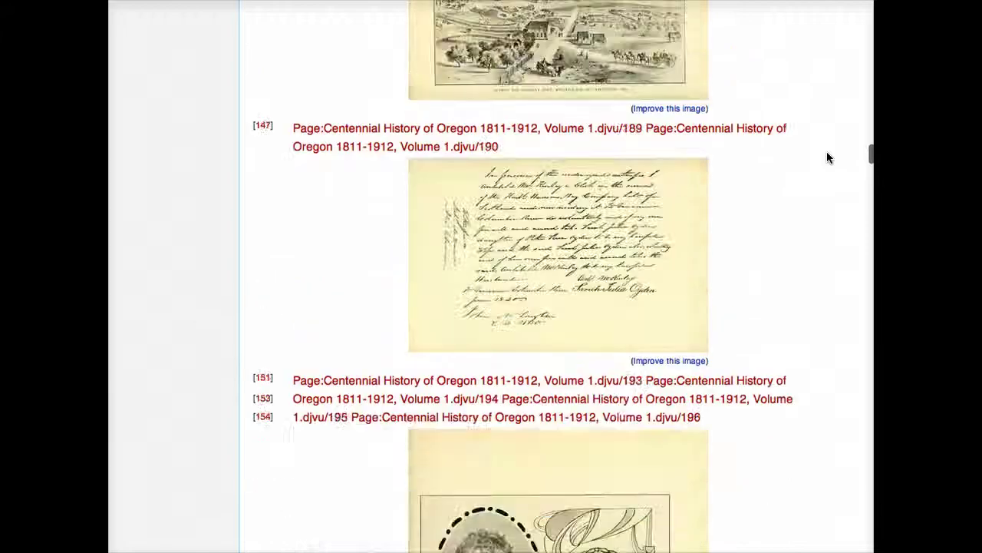
scroll(827, 158, "up", 15)
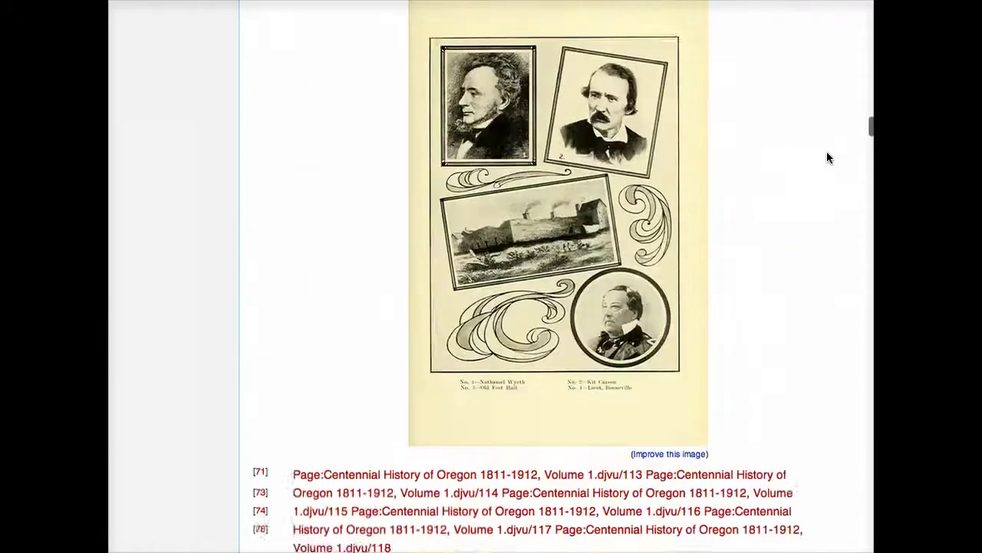
scroll(827, 158, "down", 4)
scroll(827, 157, "up", 10)
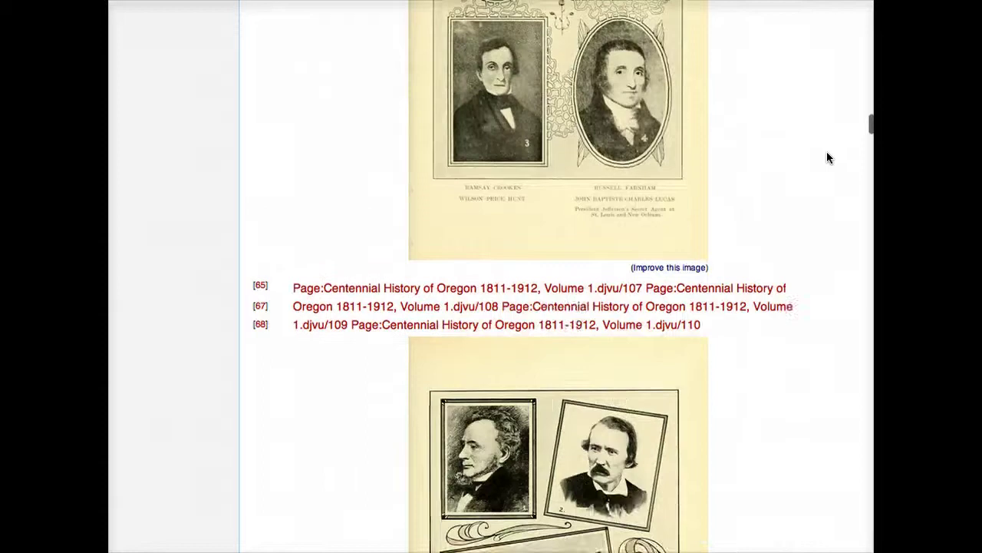